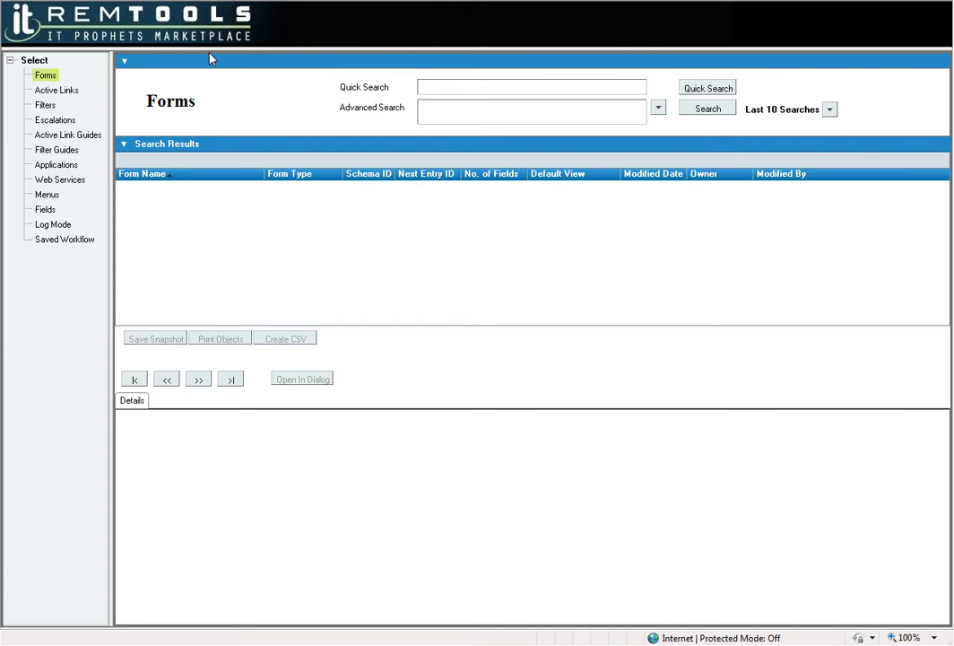
- Quick-search the active links for 'HPD:', listing 2527 entries
{"action": "left_click", "coordinate": [57, 90]}
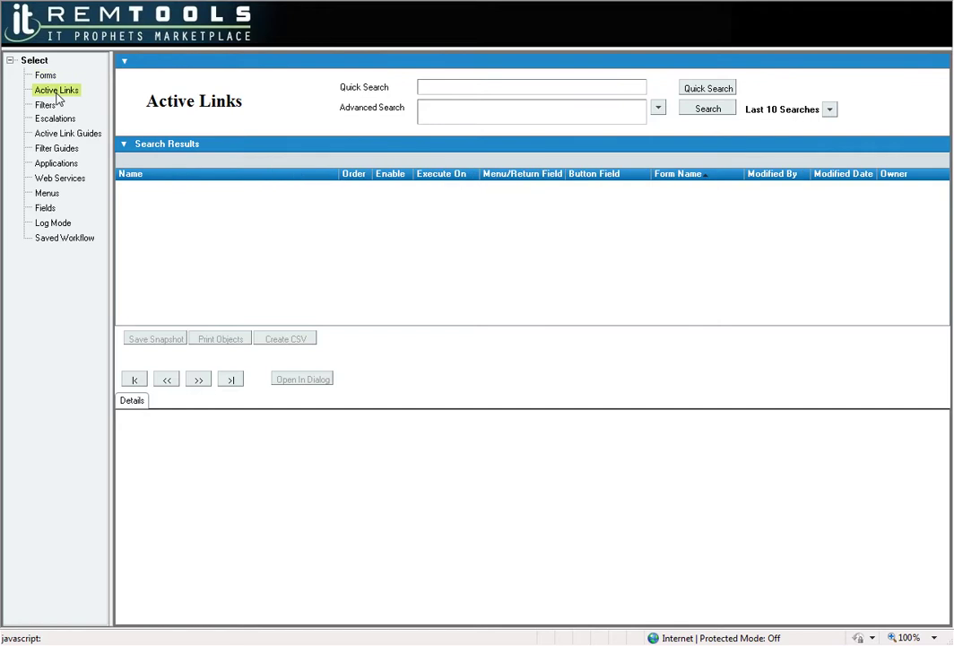
{"action": "left_click", "coordinate": [452, 86]}
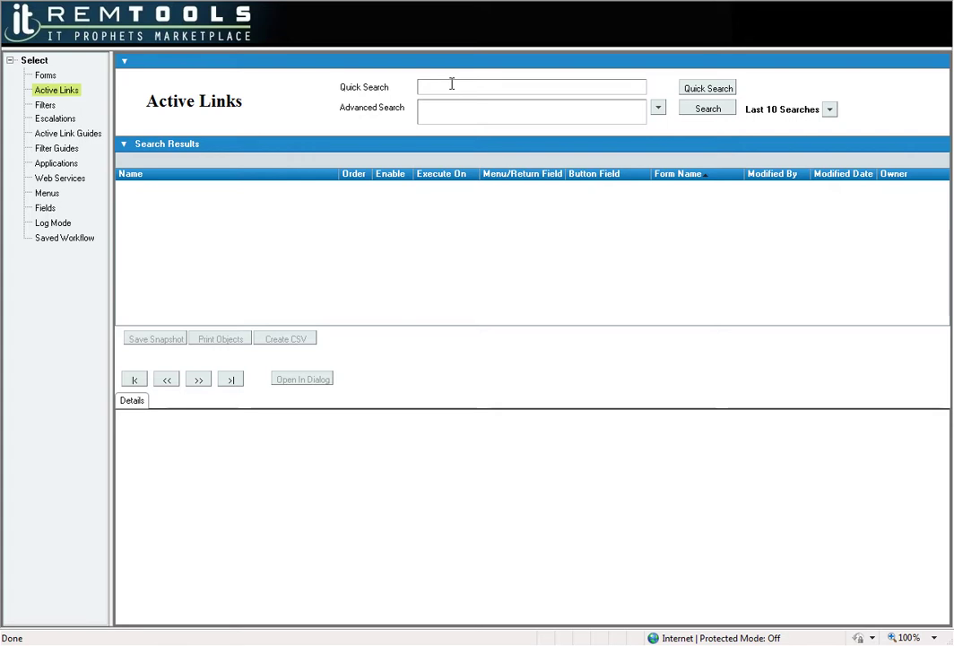
{"action": "type", "text": "HR"}
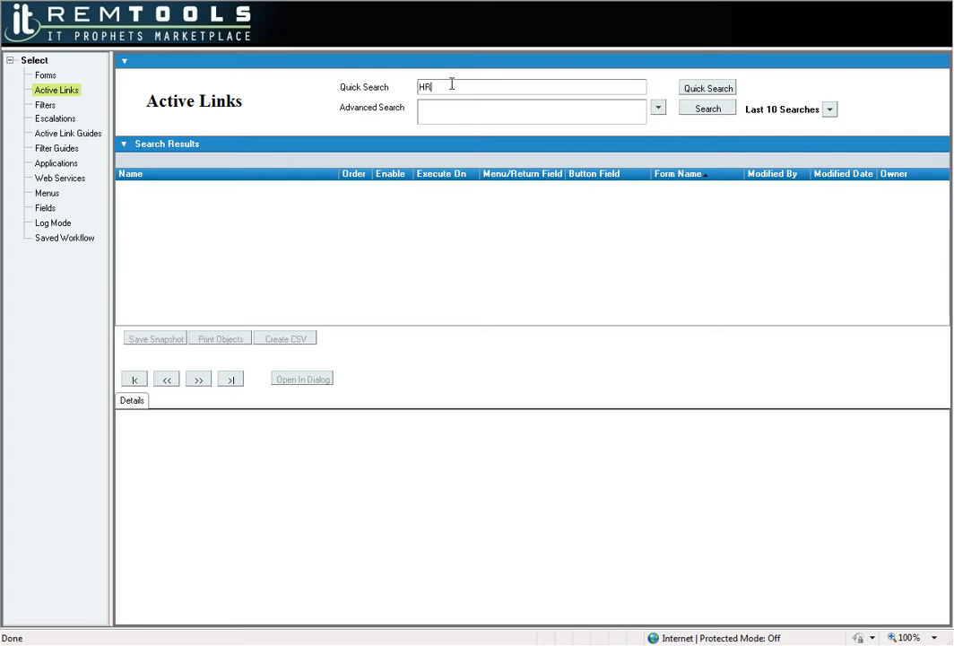
{"action": "key", "text": "BackSpace"}
{"action": "type", "text": "PD:"}
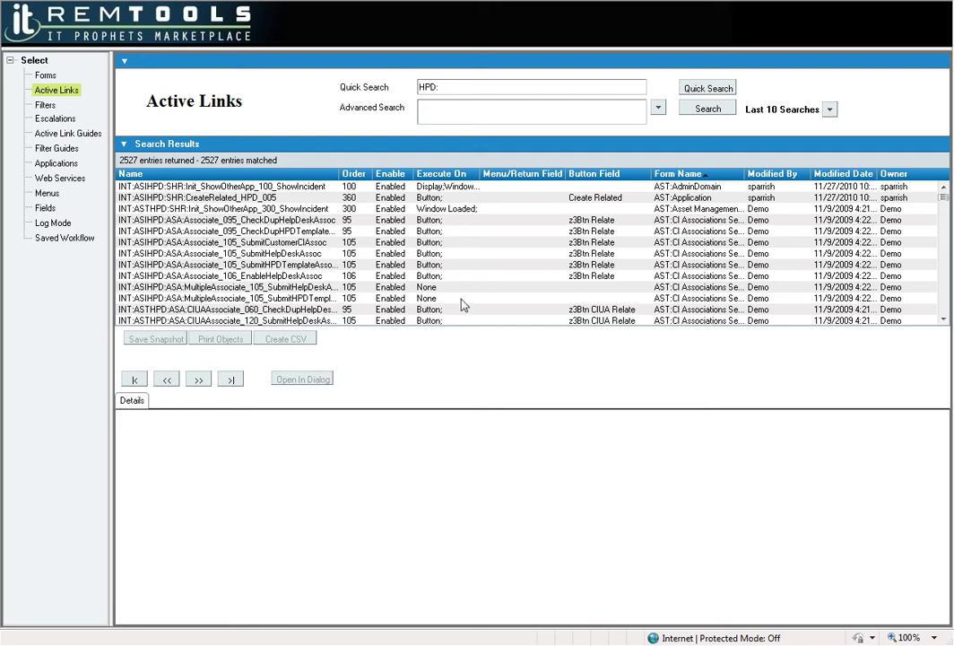
- Run an advanced search with 'Form Name' = "HPD:Help Desk" to get 1663 active links
{"action": "left_click", "coordinate": [659, 111]}
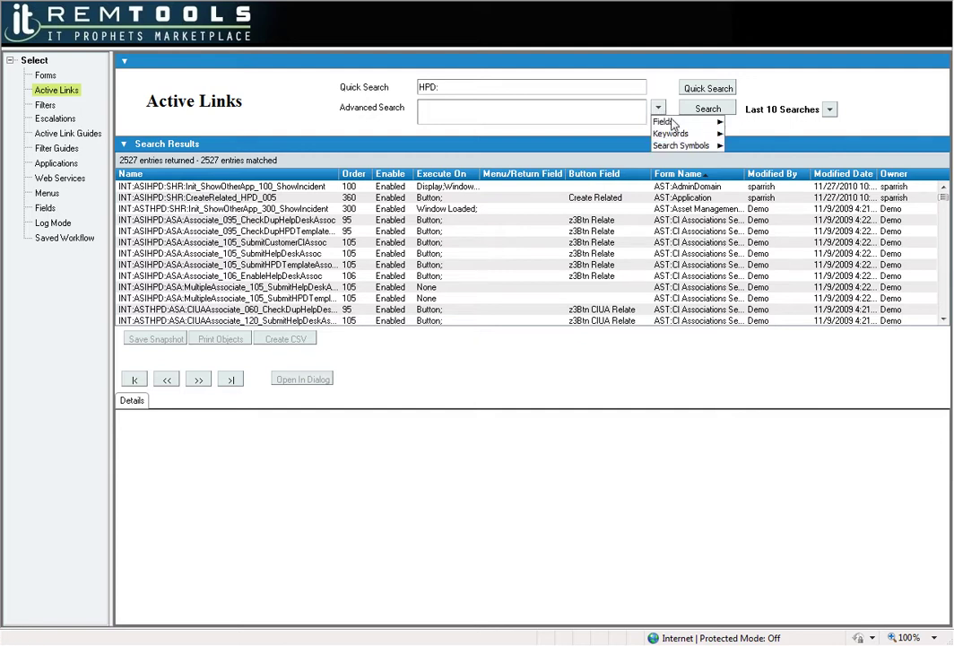
{"action": "mouse_move", "coordinate": [664, 122]}
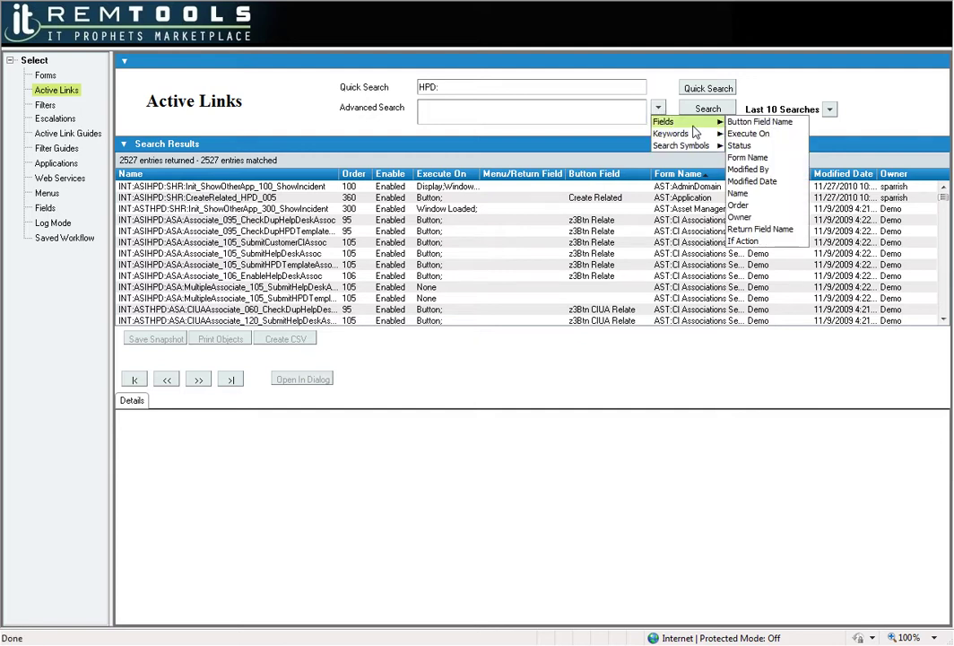
{"action": "left_click", "coordinate": [743, 158]}
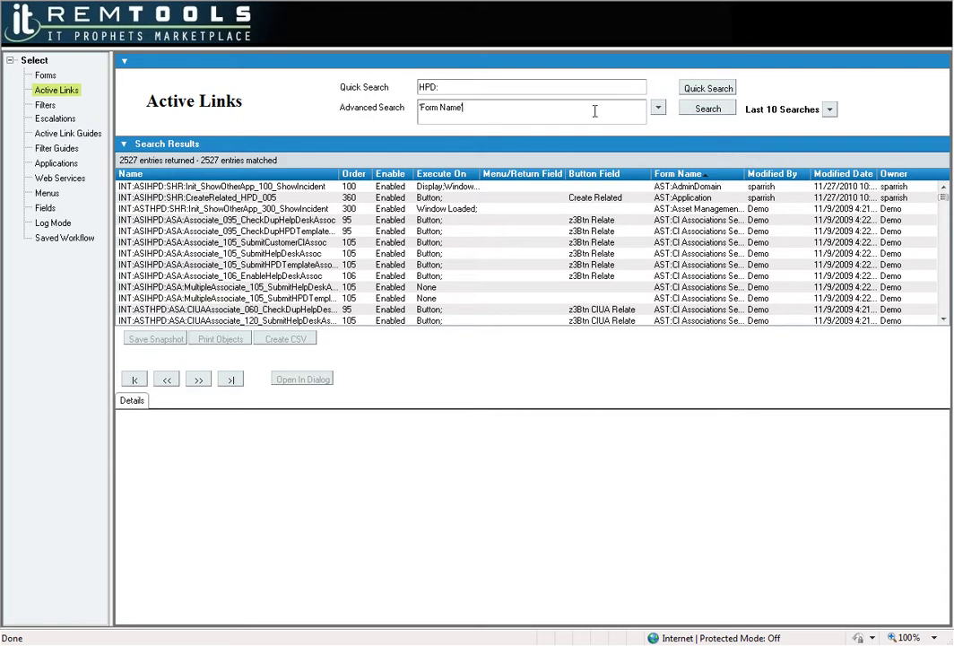
{"action": "type", "text": "= \"HPD:Help Desk\""}
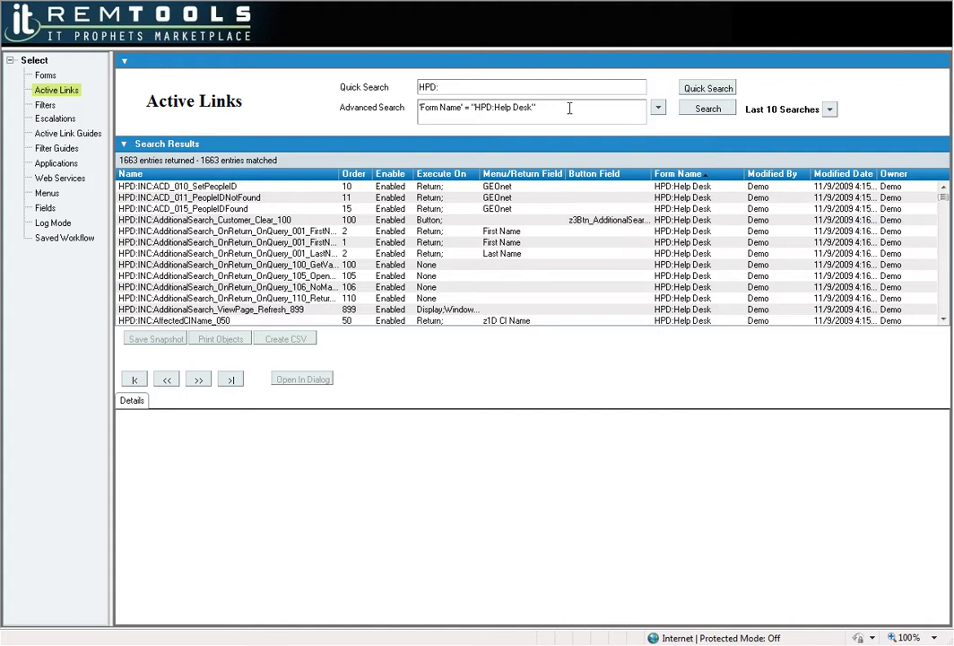
- Review the last 10 searches, then switch to the empty Forms page and check its history
{"action": "left_click", "coordinate": [832, 112]}
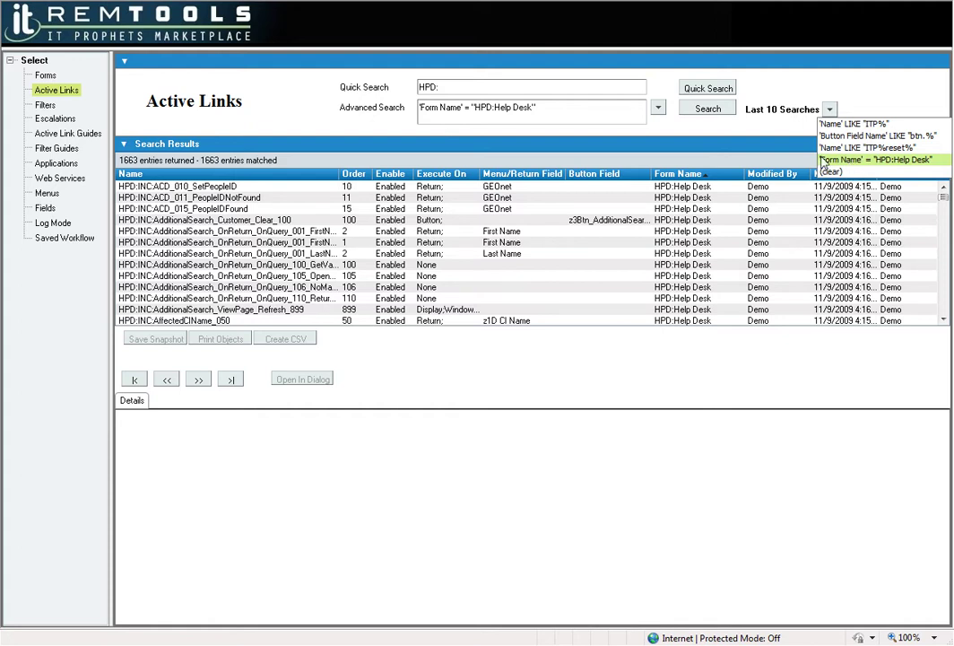
{"action": "left_click", "coordinate": [46, 76]}
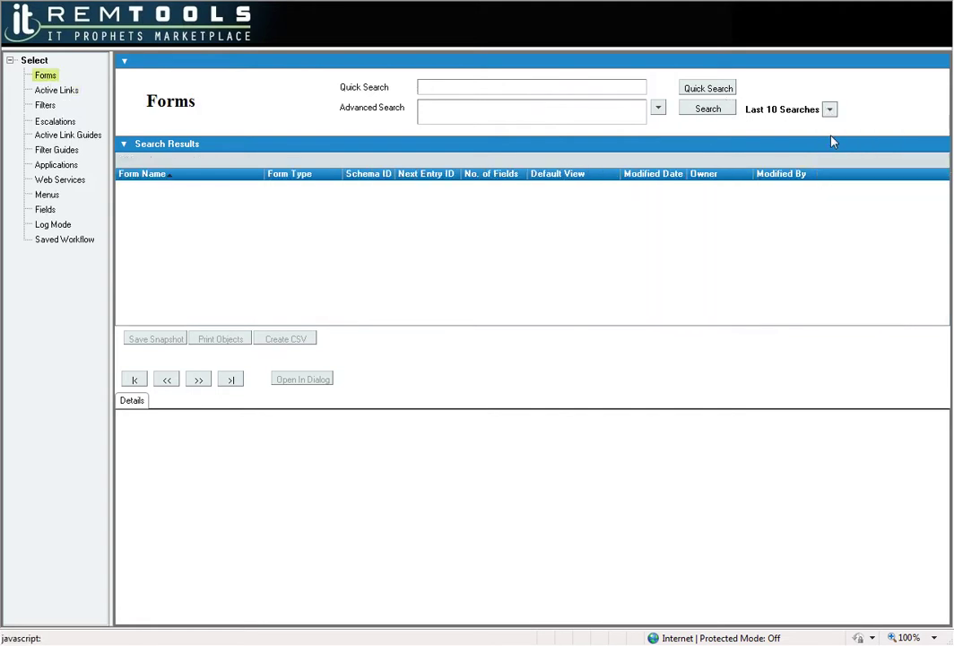
{"action": "left_click", "coordinate": [830, 110]}
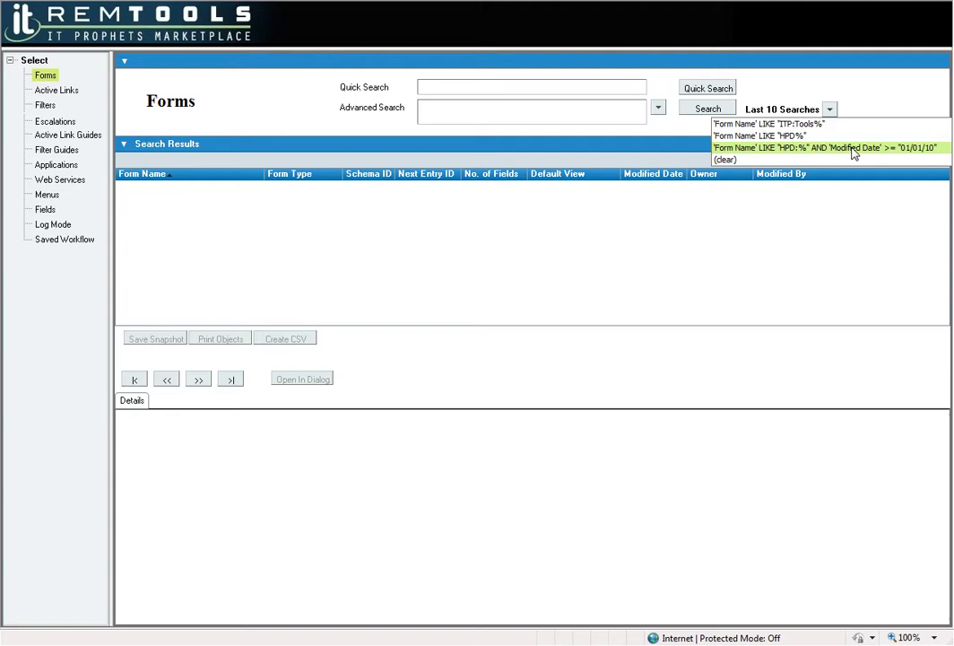
{"action": "left_click", "coordinate": [861, 86]}
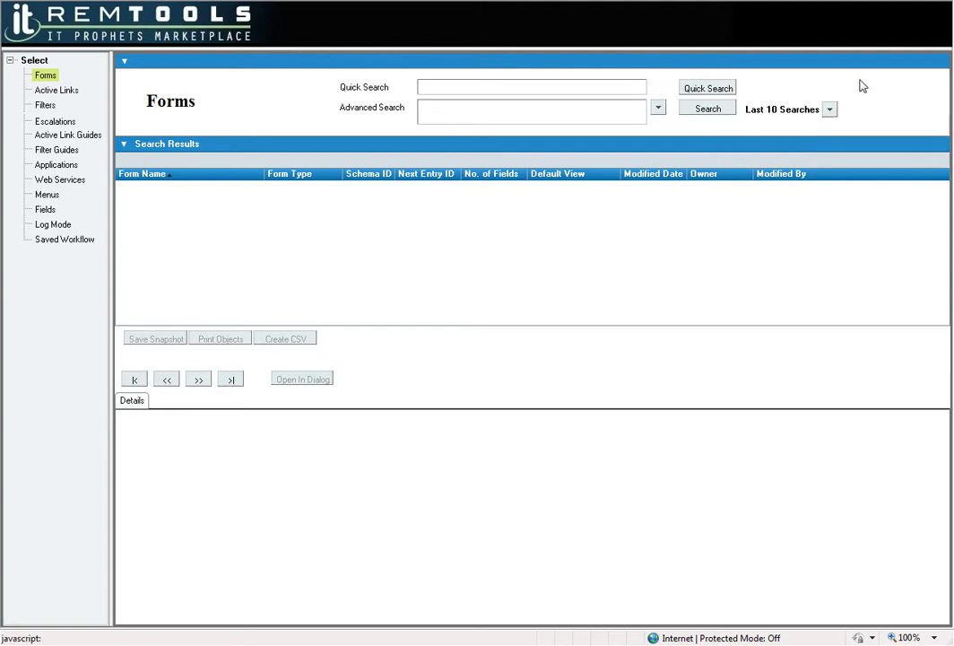
- Return to the HPD:Help Desk active links and view HPD:INC:ACD_011_PeopleIDNotFound's details
{"action": "left_click", "coordinate": [70, 92]}
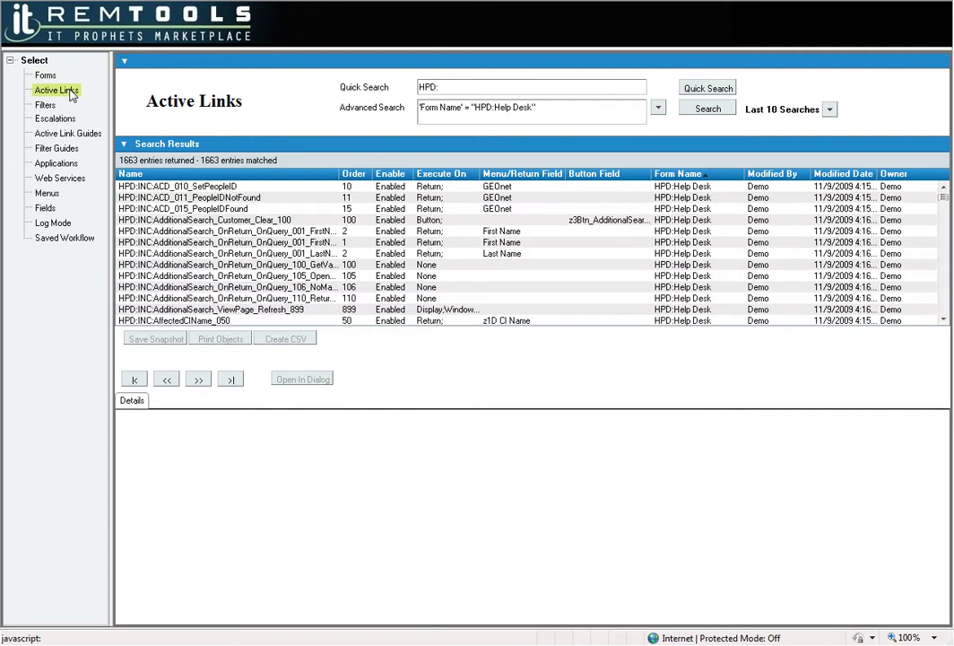
{"action": "left_click", "coordinate": [219, 198]}
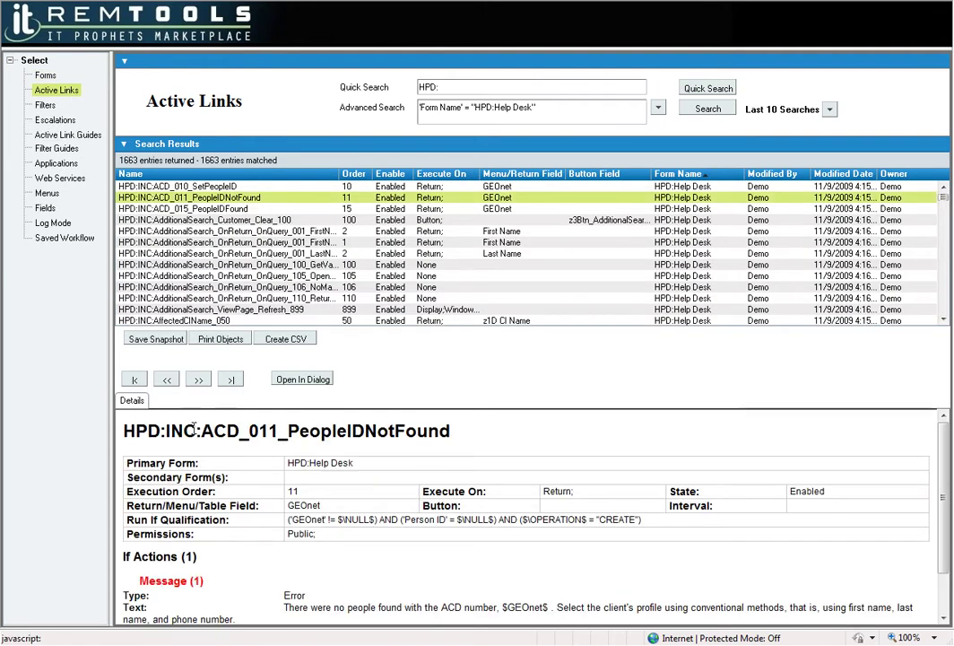
{"action": "scroll", "coordinate": [192, 429], "scroll_direction": "down", "scroll_amount": 2}
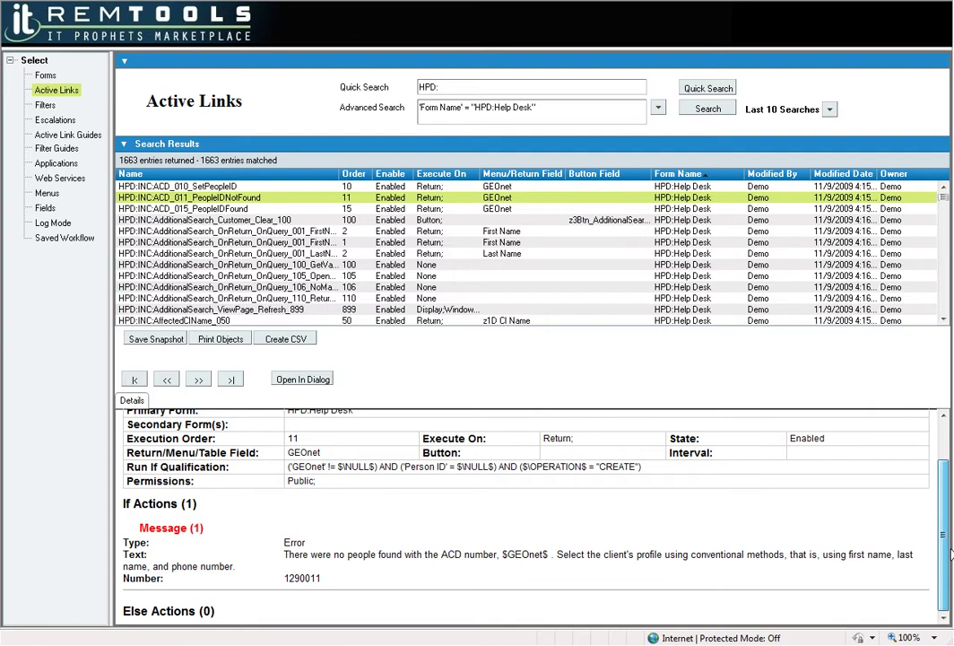
{"action": "scroll", "coordinate": [216, 477], "scroll_direction": "up", "scroll_amount": 2}
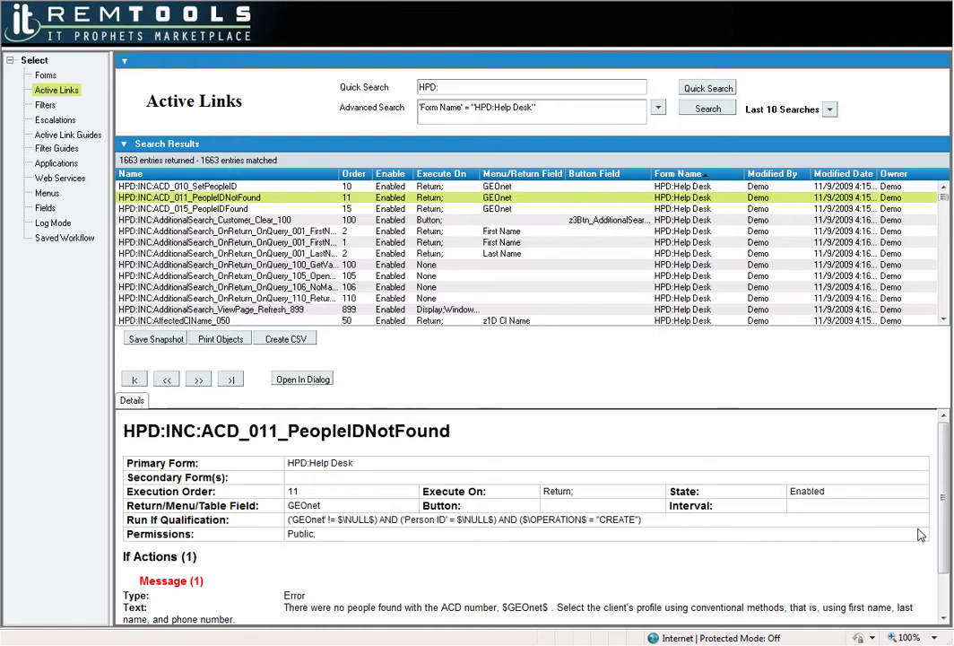
{"action": "scroll", "coordinate": [787, 457], "scroll_direction": "down", "scroll_amount": 1}
{"action": "scroll", "coordinate": [490, 564], "scroll_direction": "down", "scroll_amount": 3}
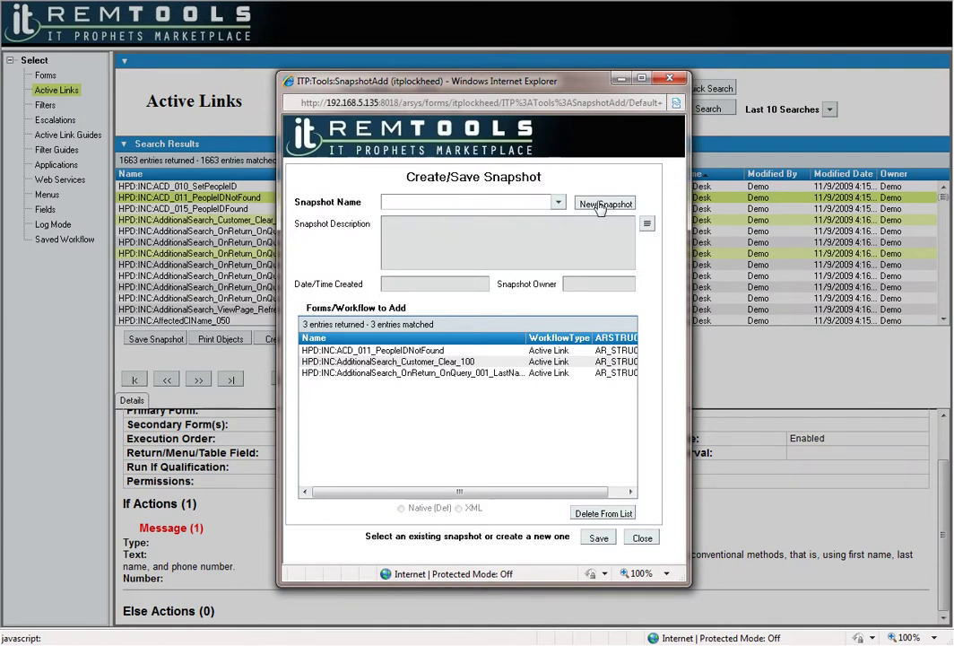
- Start a new snapshot named 'Demonstration Snapshot' described as 'This is a demo snapshot'
{"action": "left_click", "coordinate": [600, 206]}
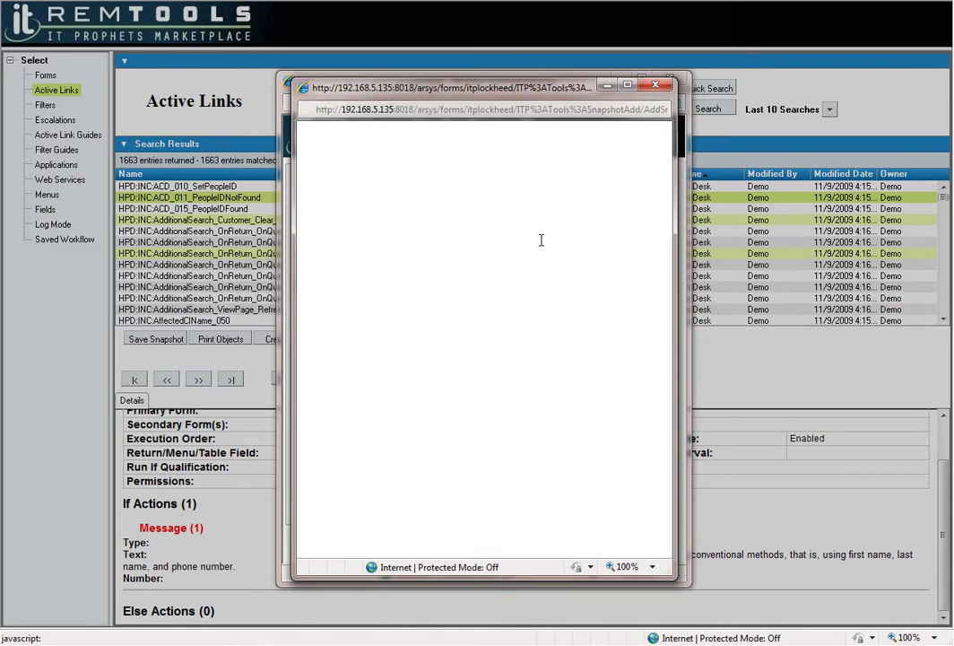
{"action": "type", "text": "Descri"}
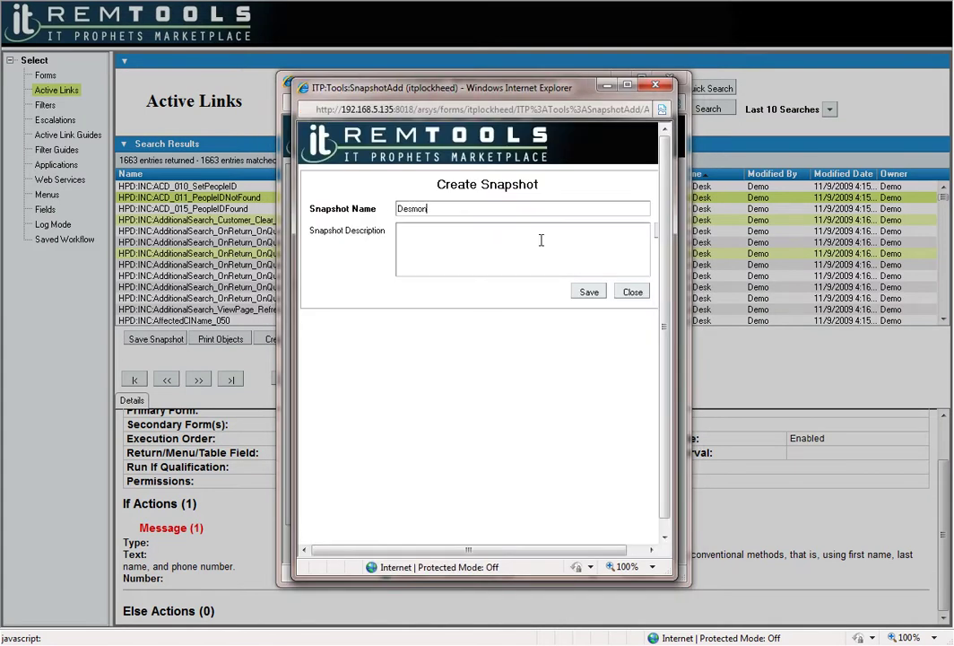
{"action": "key", "text": "BackSpace"}
{"action": "key", "text": "BackSpace"}
{"action": "key", "text": "BackSpace"}
{"action": "type", "text": "monstration Snapshot"}
{"action": "key", "text": "Tab"}
{"action": "type", "text": "This is a demo snapshot"}
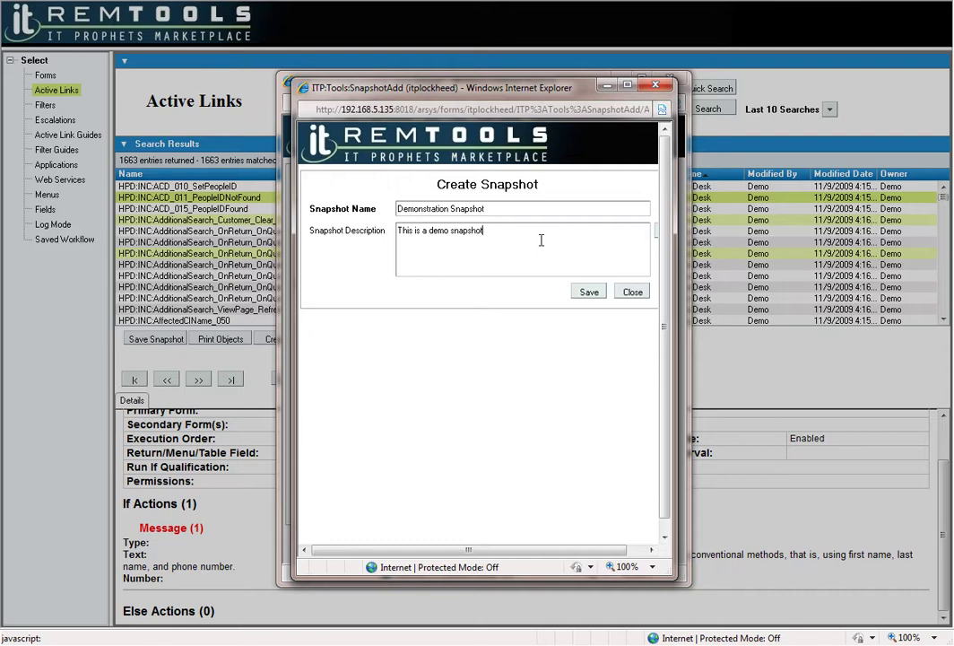
- Save the new snapshot and add the three selected active links to it
{"action": "left_click", "coordinate": [583, 293]}
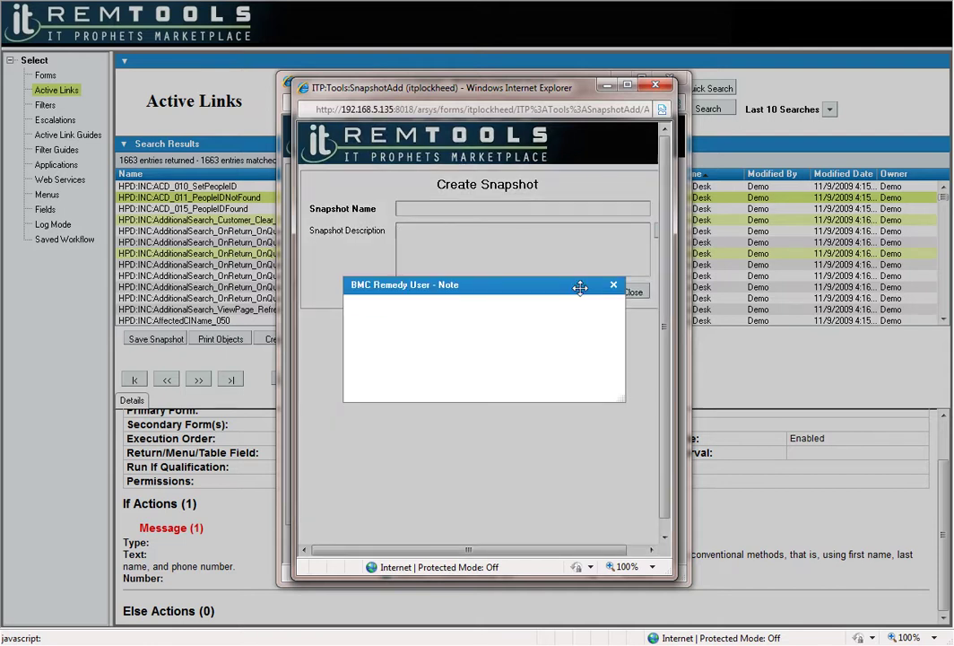
{"action": "left_click", "coordinate": [487, 390]}
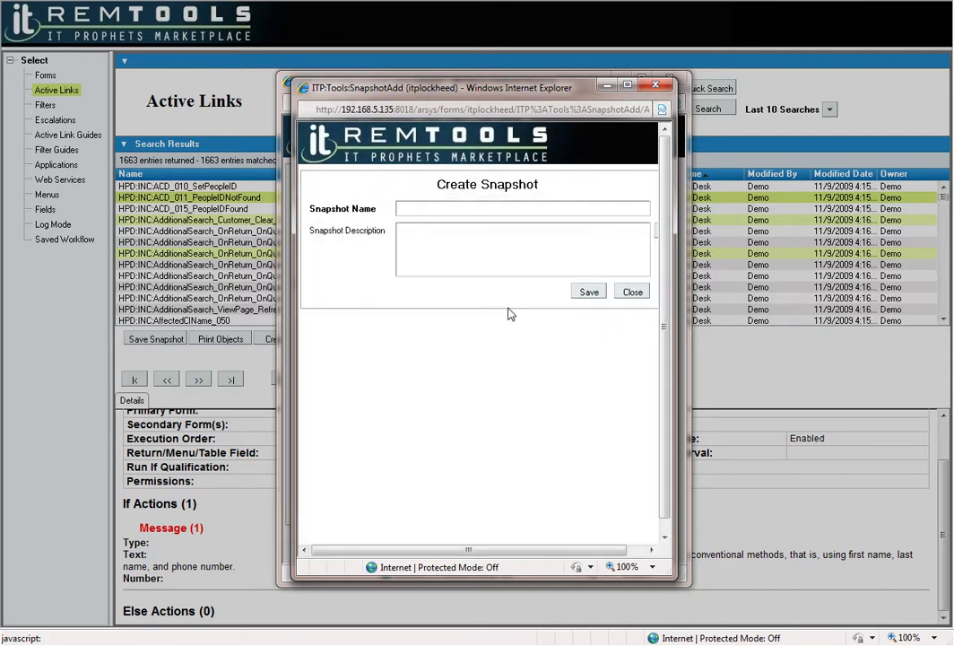
{"action": "left_click", "coordinate": [632, 296]}
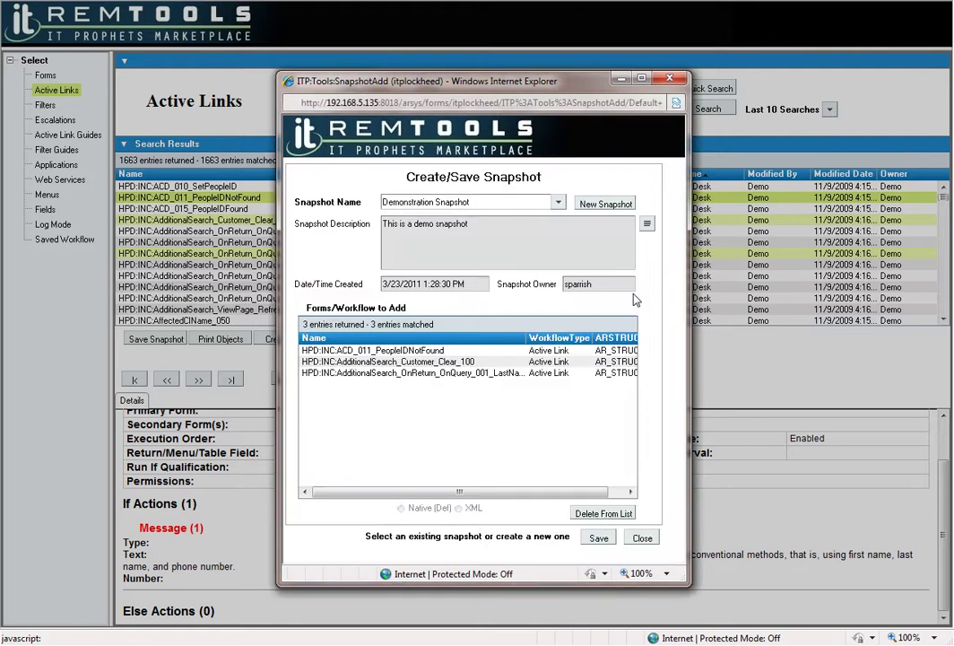
{"action": "left_click", "coordinate": [596, 538]}
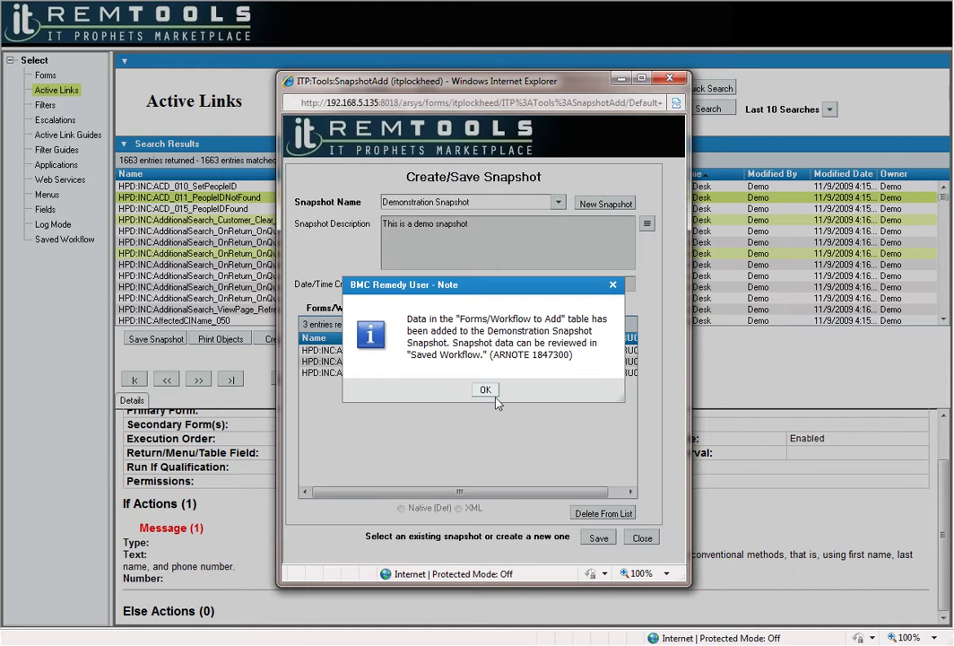
- Dismiss the save confirmation and open Saved Workflow to view Demonstration Snapshot
{"action": "left_click", "coordinate": [485, 390]}
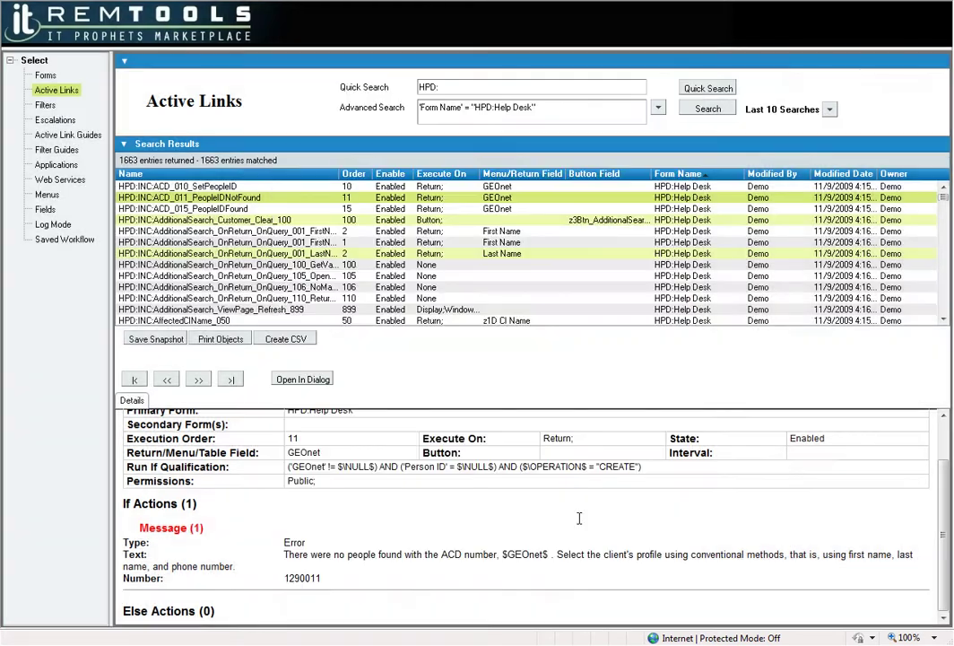
{"action": "left_click", "coordinate": [65, 240]}
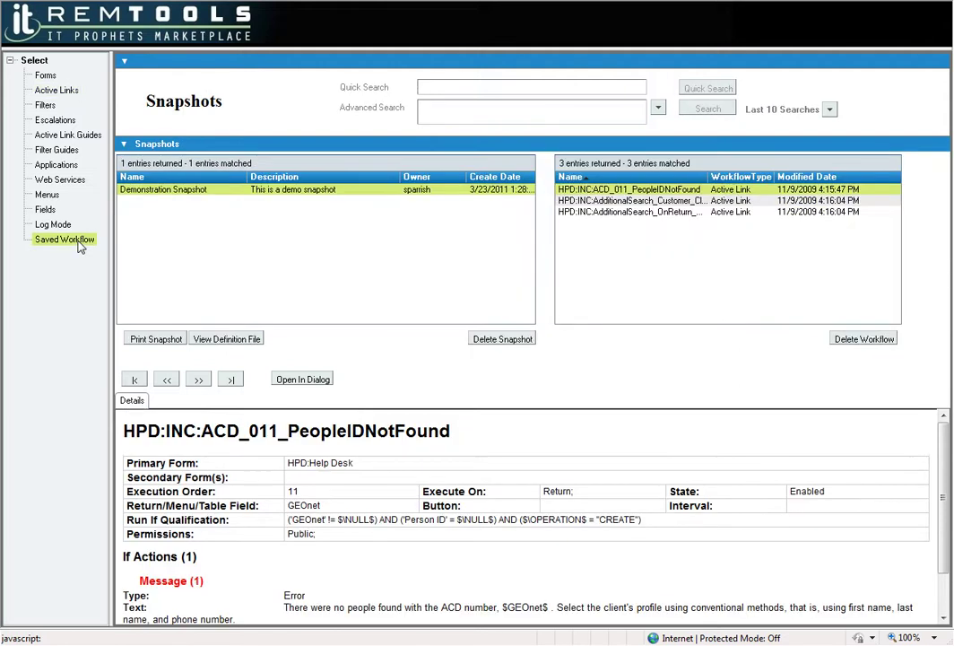